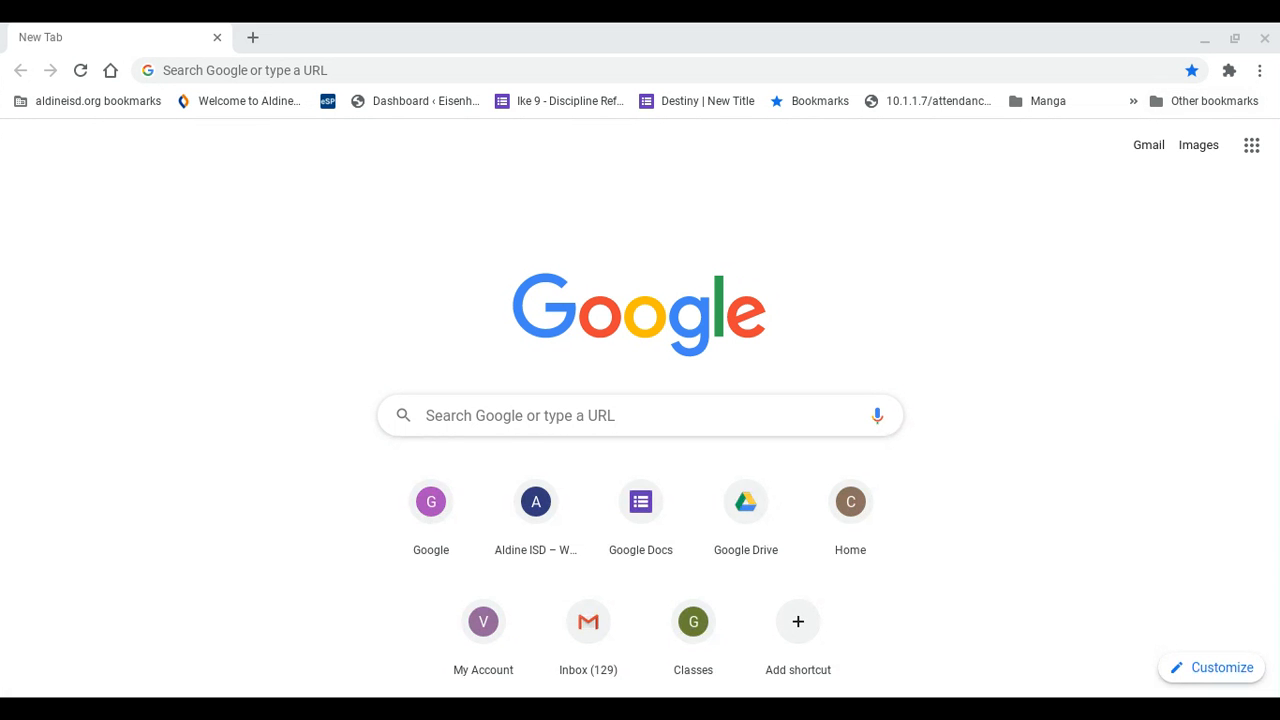
- Open YouTube from the Google apps and upload the video file Cutie Kitty.mp4
{"action": "left_click", "coordinate": [1251, 145]}
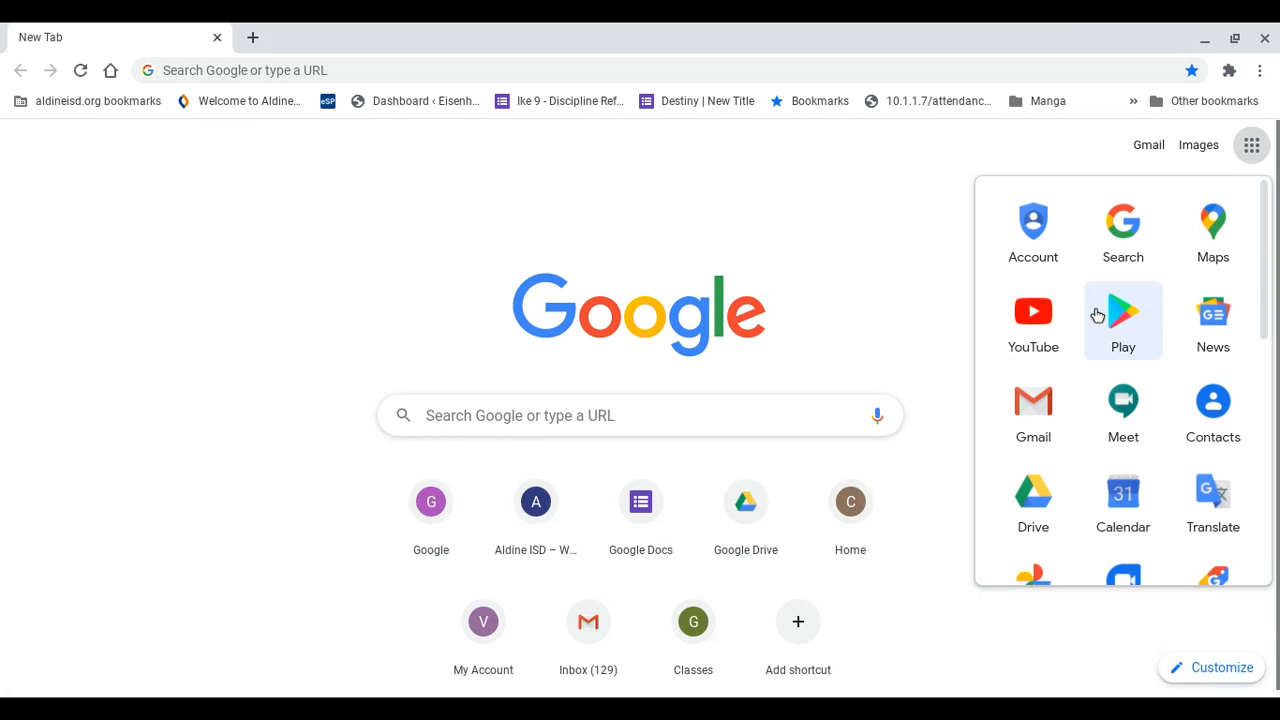
{"action": "left_click", "coordinate": [1030, 314]}
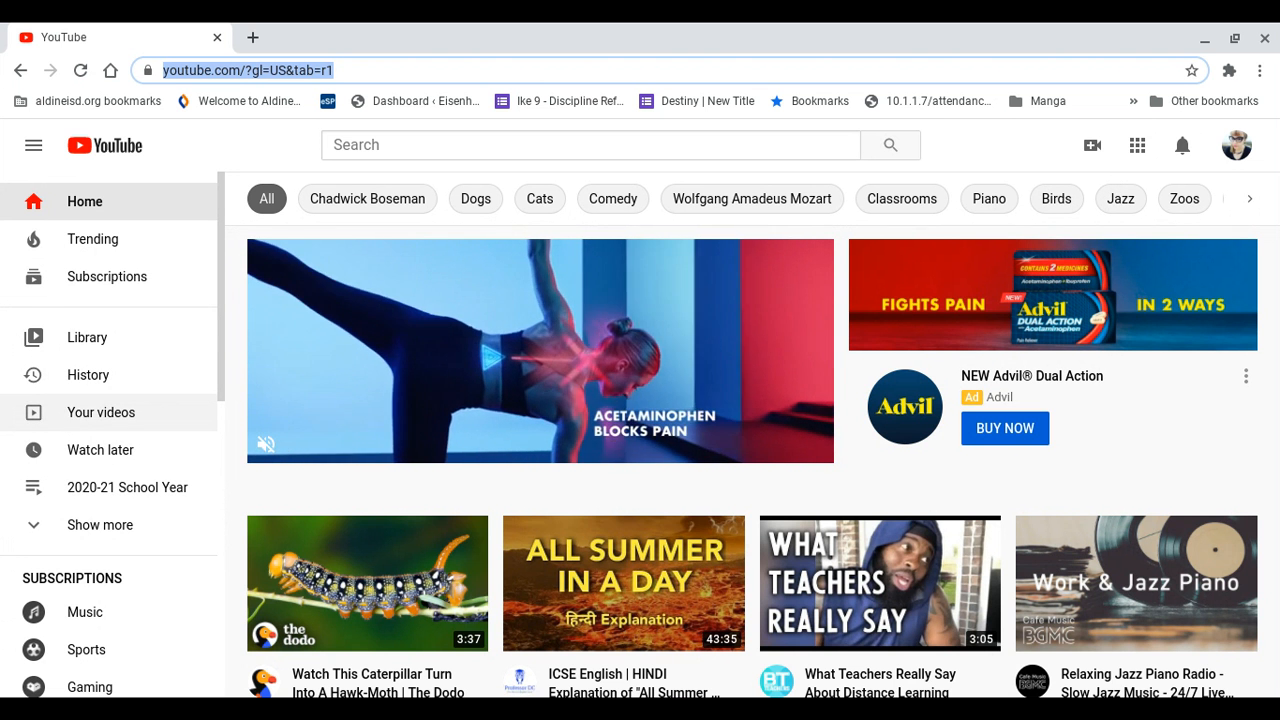
{"action": "left_click", "coordinate": [1092, 147]}
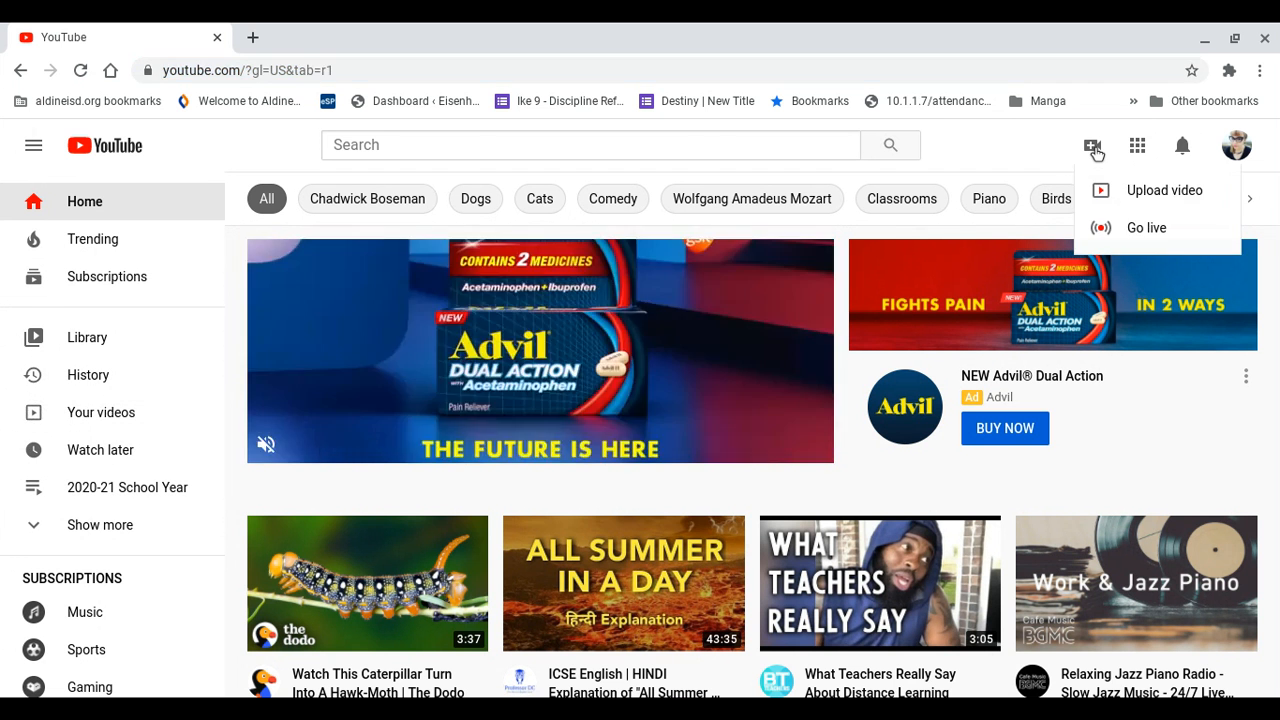
{"action": "left_click", "coordinate": [1145, 201]}
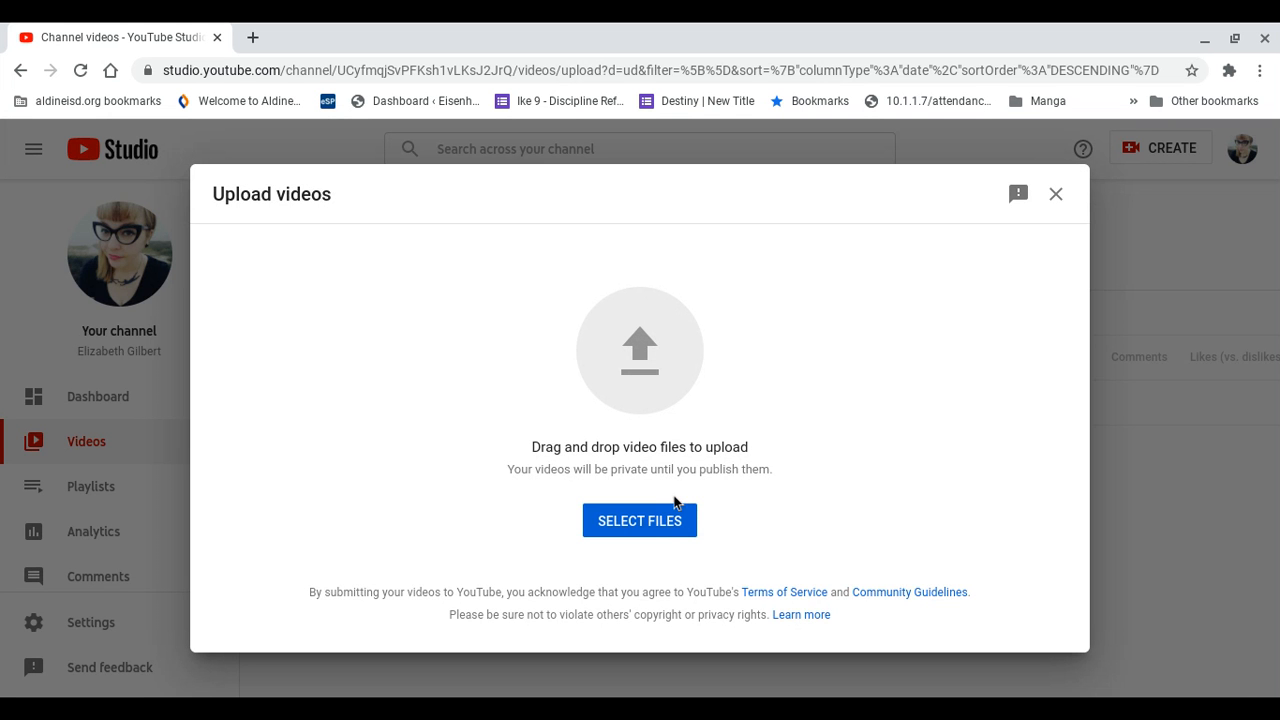
{"action": "left_click", "coordinate": [679, 537]}
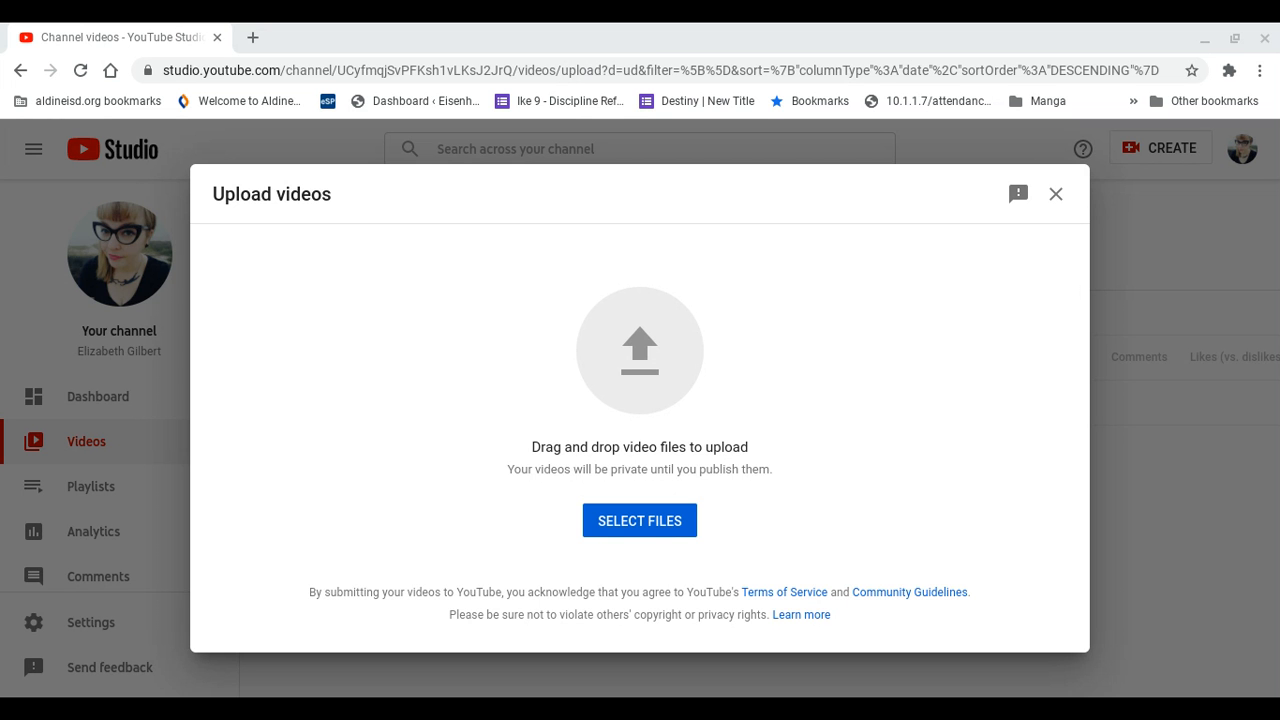
{"action": "key", "text": "Return"}
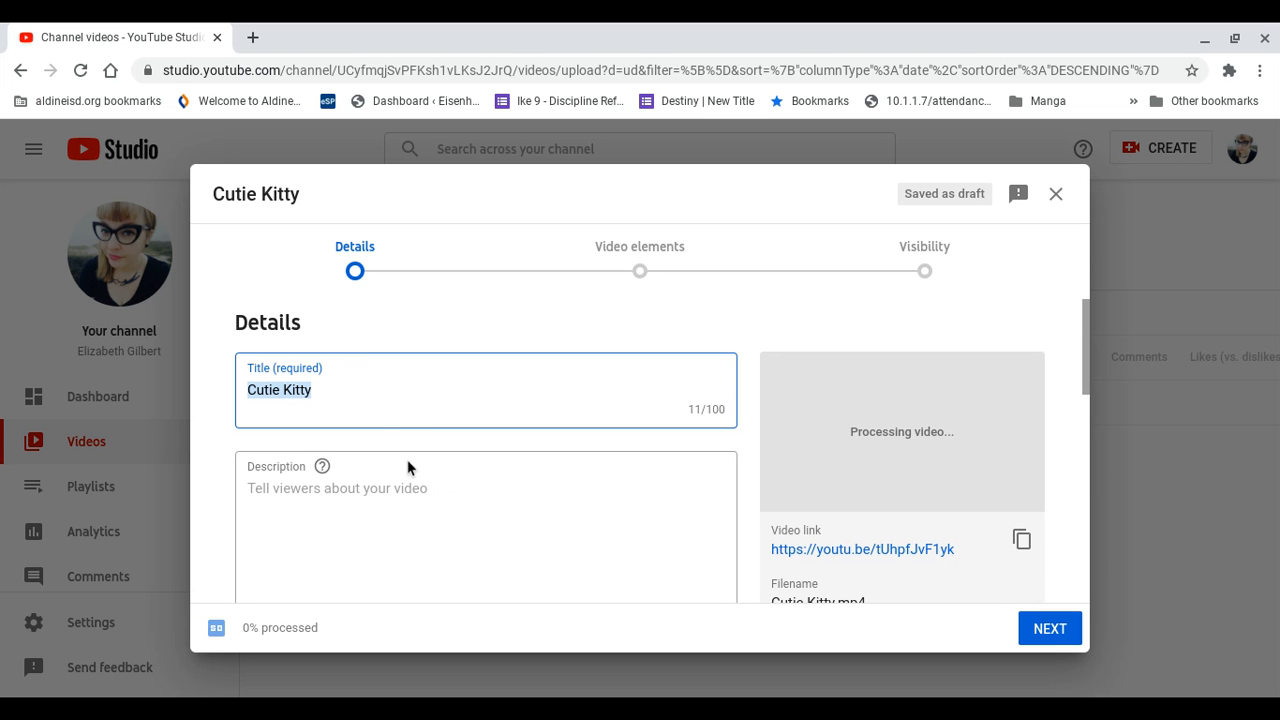
- Enter "Cute kitty is cute." as the description of the uploaded video
{"action": "left_click", "coordinate": [420, 483]}
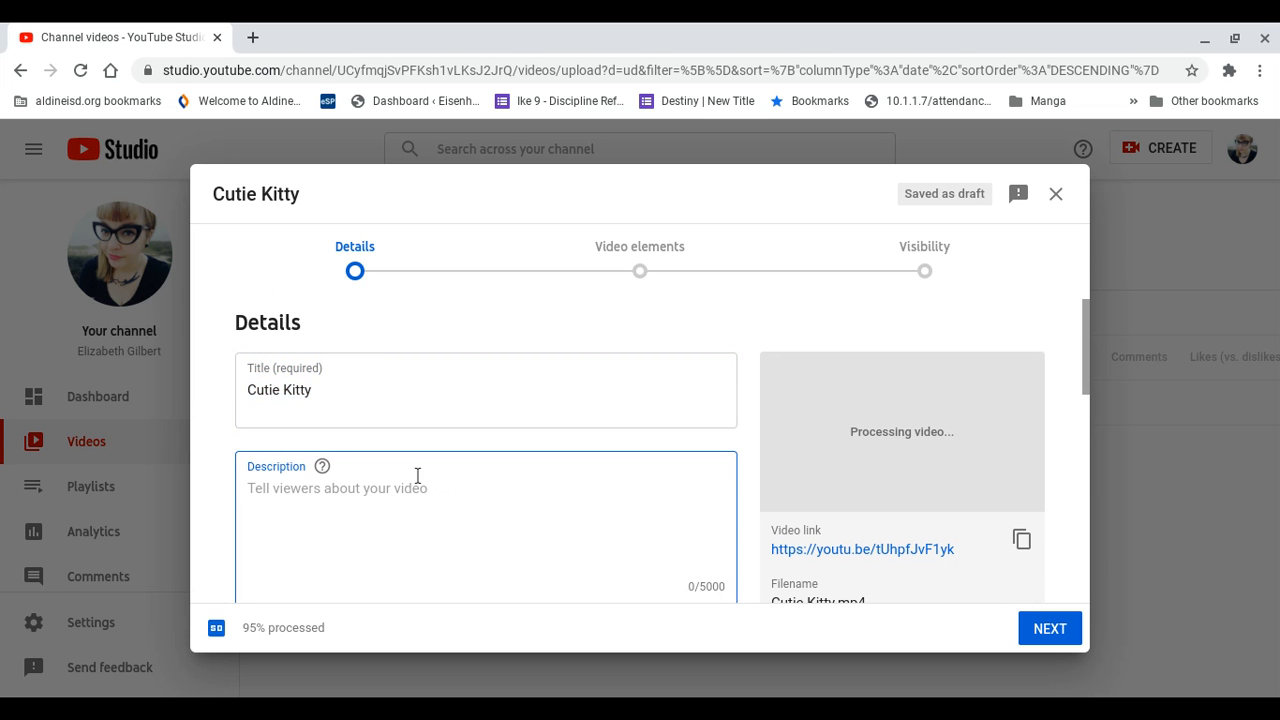
{"action": "type", "text": "Cute is"}
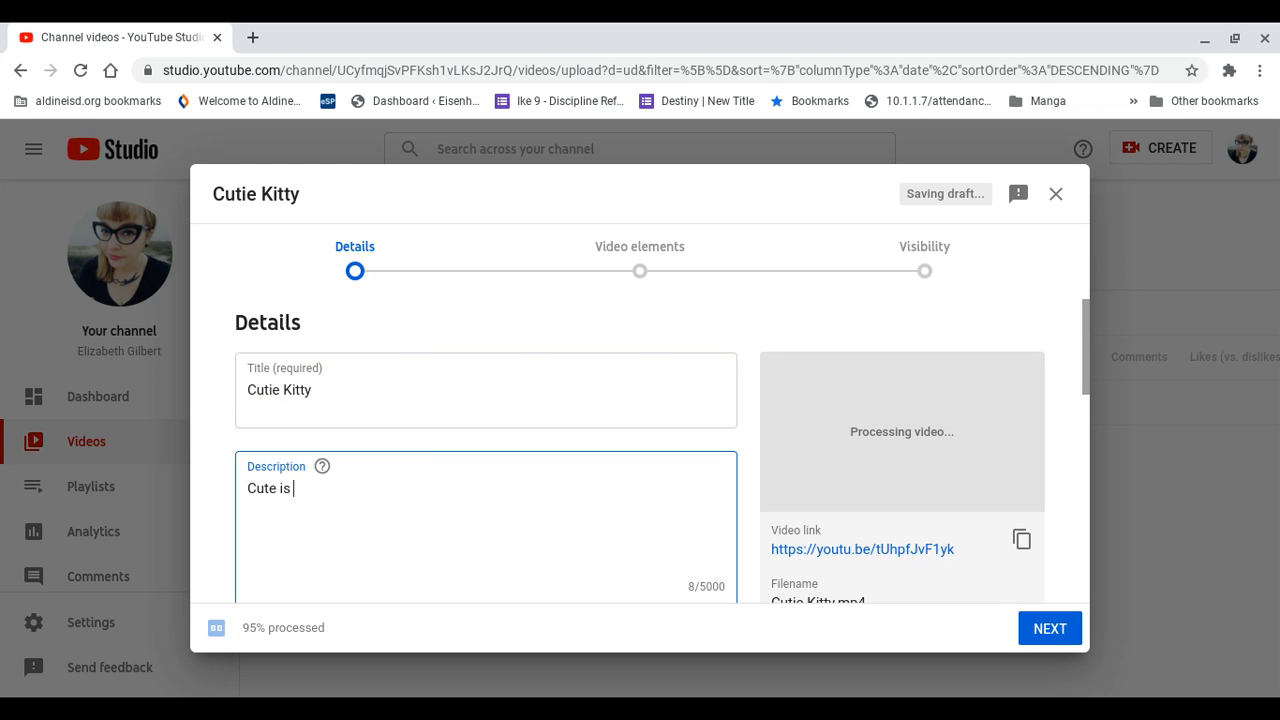
{"action": "key", "text": "BackSpace"}
{"action": "key", "text": "BackSpace"}
{"action": "type", "text": "kitty is cute."}
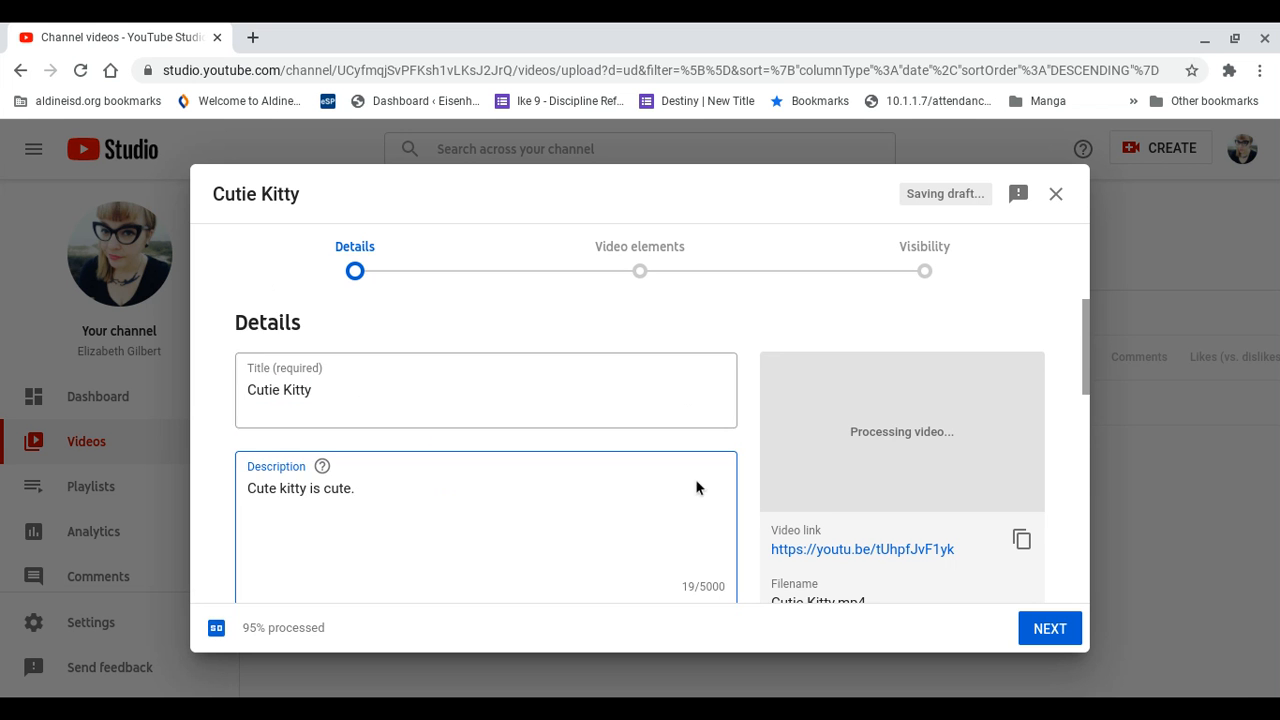
- Add the video to the 2020-21 School Year playlist and choose the first suggested frame, with the cat, as its thumbnail
{"action": "scroll", "coordinate": [700, 480], "scroll_direction": "down", "scroll_amount": 3}
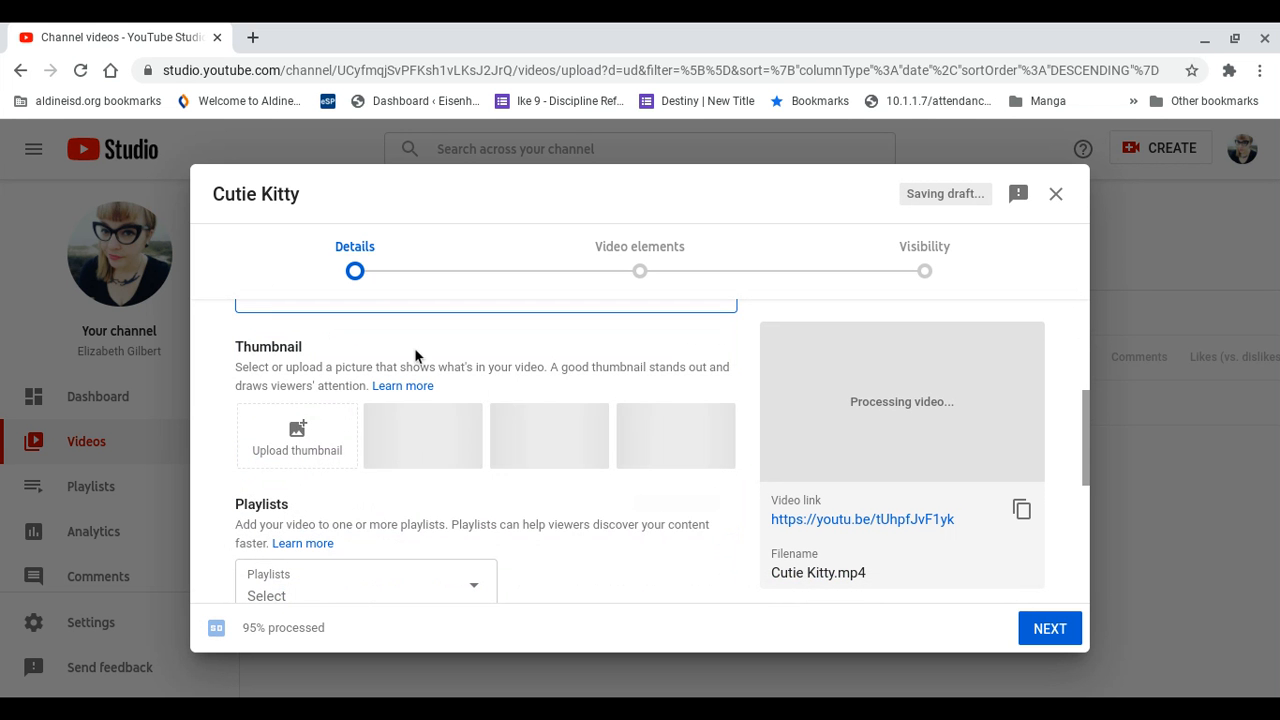
{"action": "scroll", "coordinate": [623, 511], "scroll_direction": "down", "scroll_amount": 2}
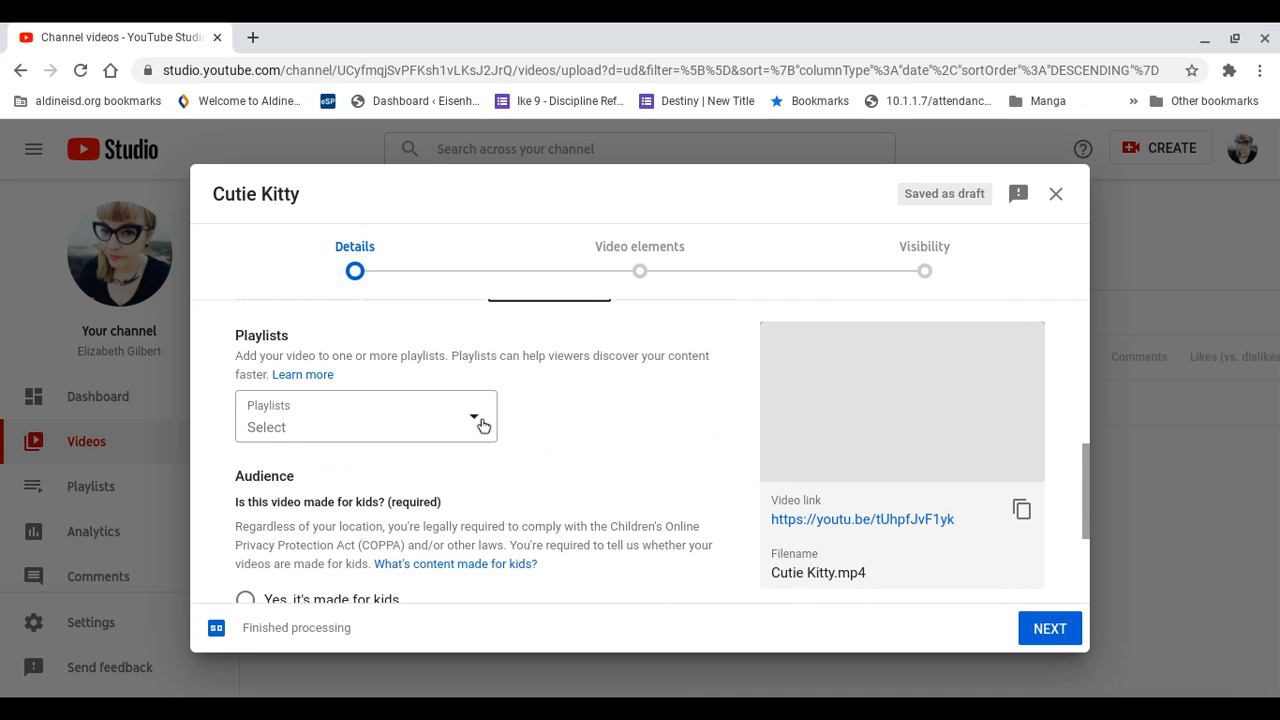
{"action": "left_click", "coordinate": [483, 423]}
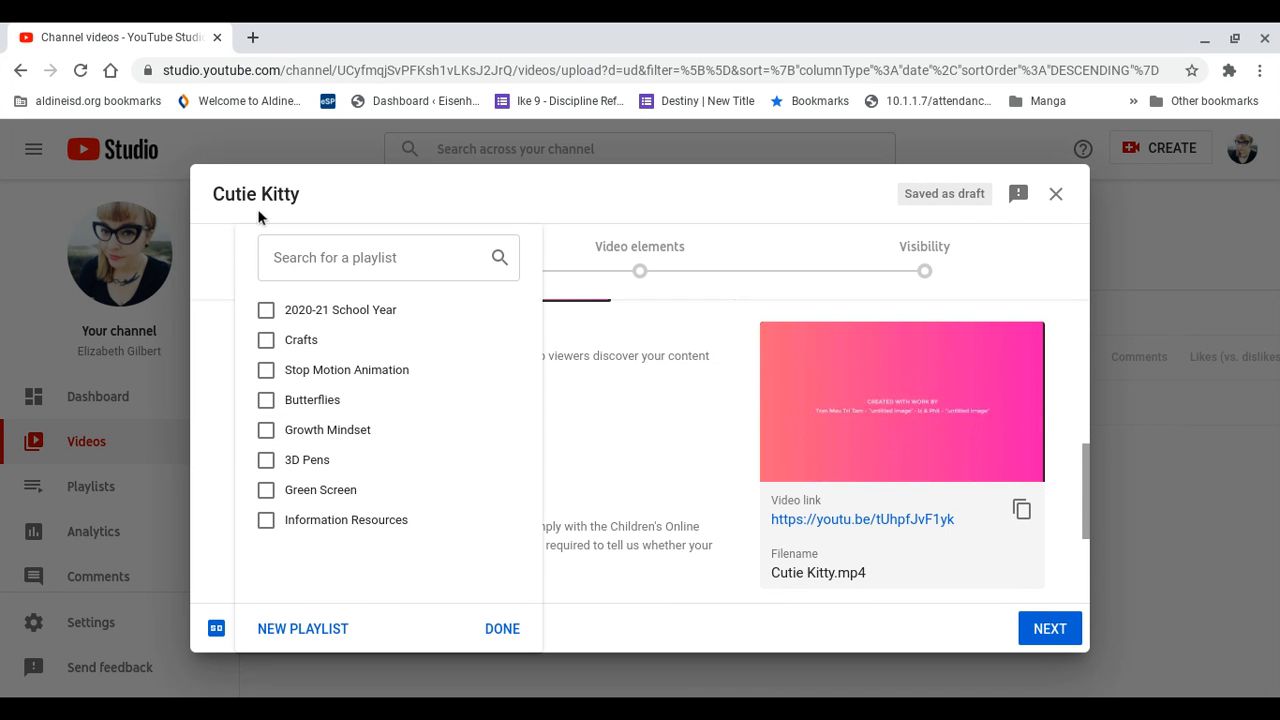
{"action": "left_click", "coordinate": [266, 310]}
{"action": "left_click", "coordinate": [503, 630]}
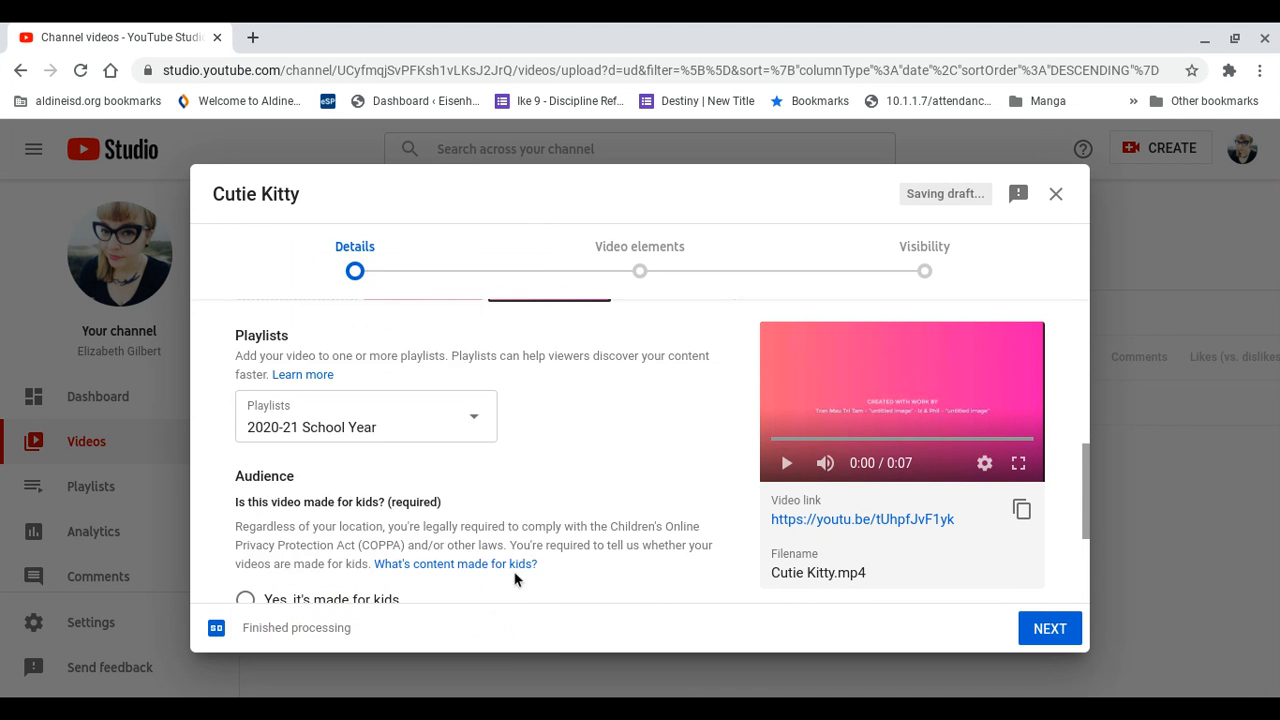
{"action": "scroll", "coordinate": [525, 519], "scroll_direction": "up", "scroll_amount": 1}
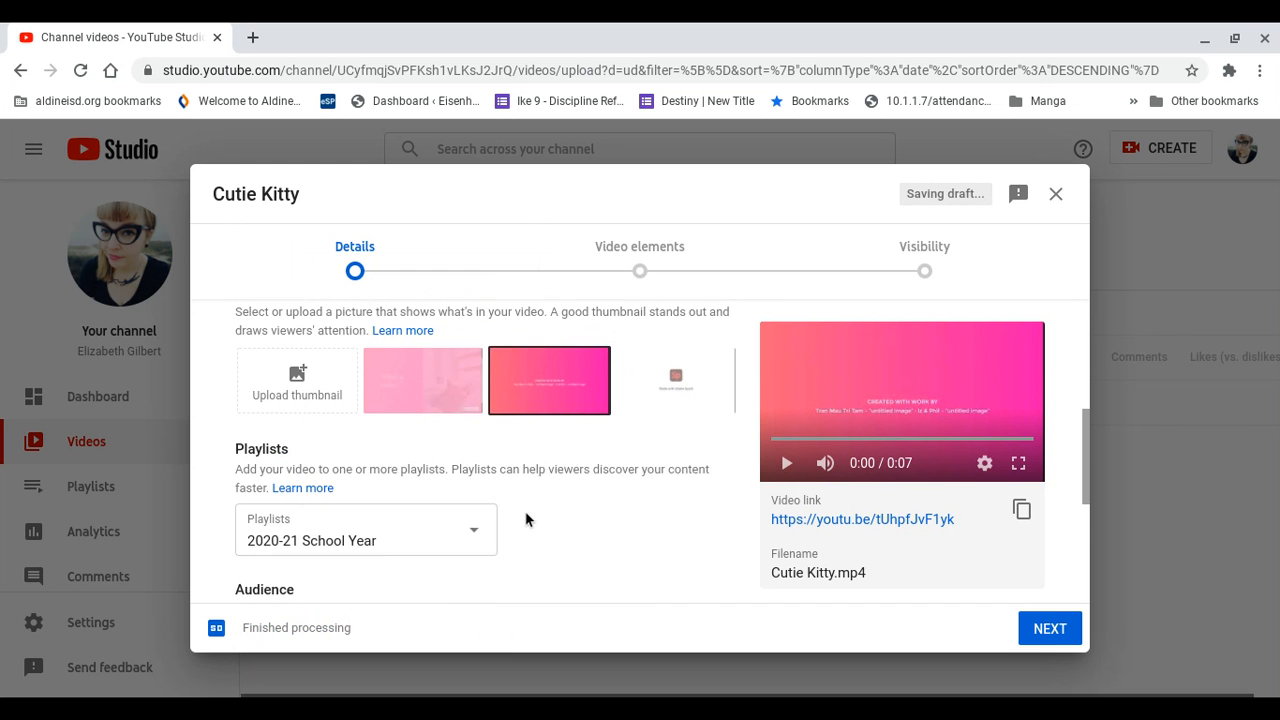
{"action": "left_click", "coordinate": [417, 420]}
- Mark the video as made for kids and proceed to the visibility settings without adding an end screen or cards
{"action": "scroll", "coordinate": [560, 505], "scroll_direction": "down", "scroll_amount": 3}
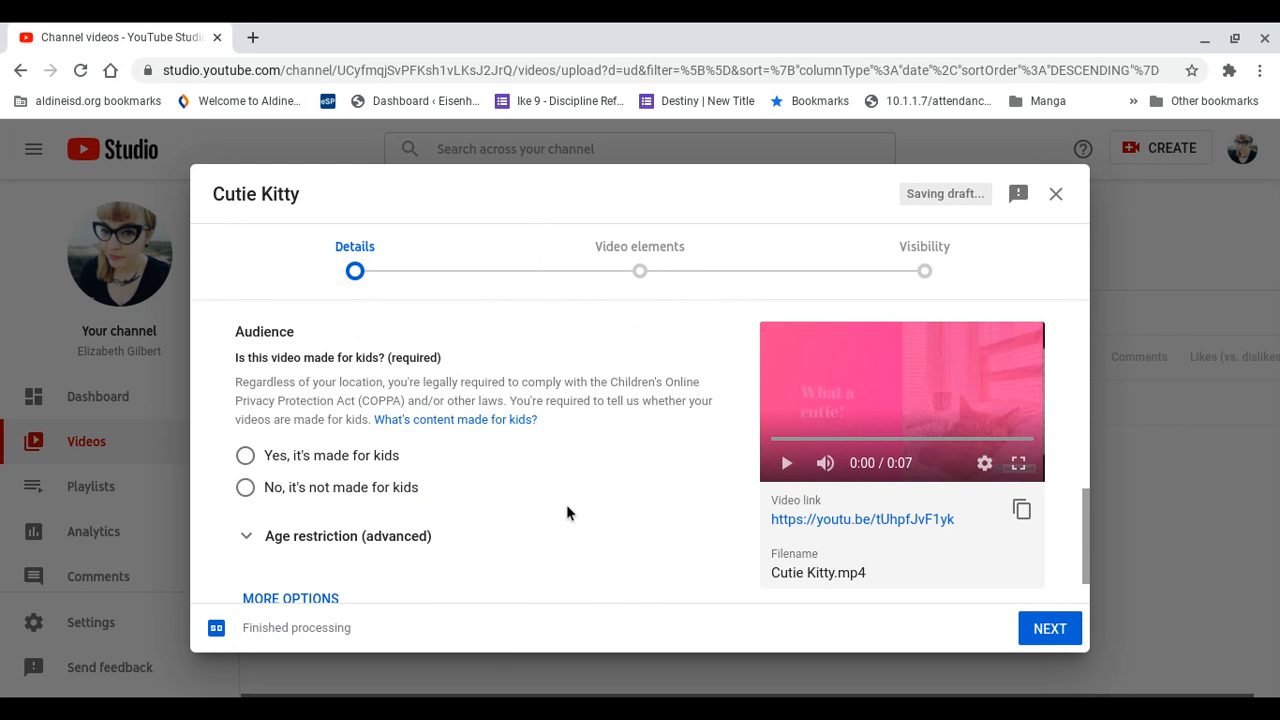
{"action": "left_click", "coordinate": [245, 458]}
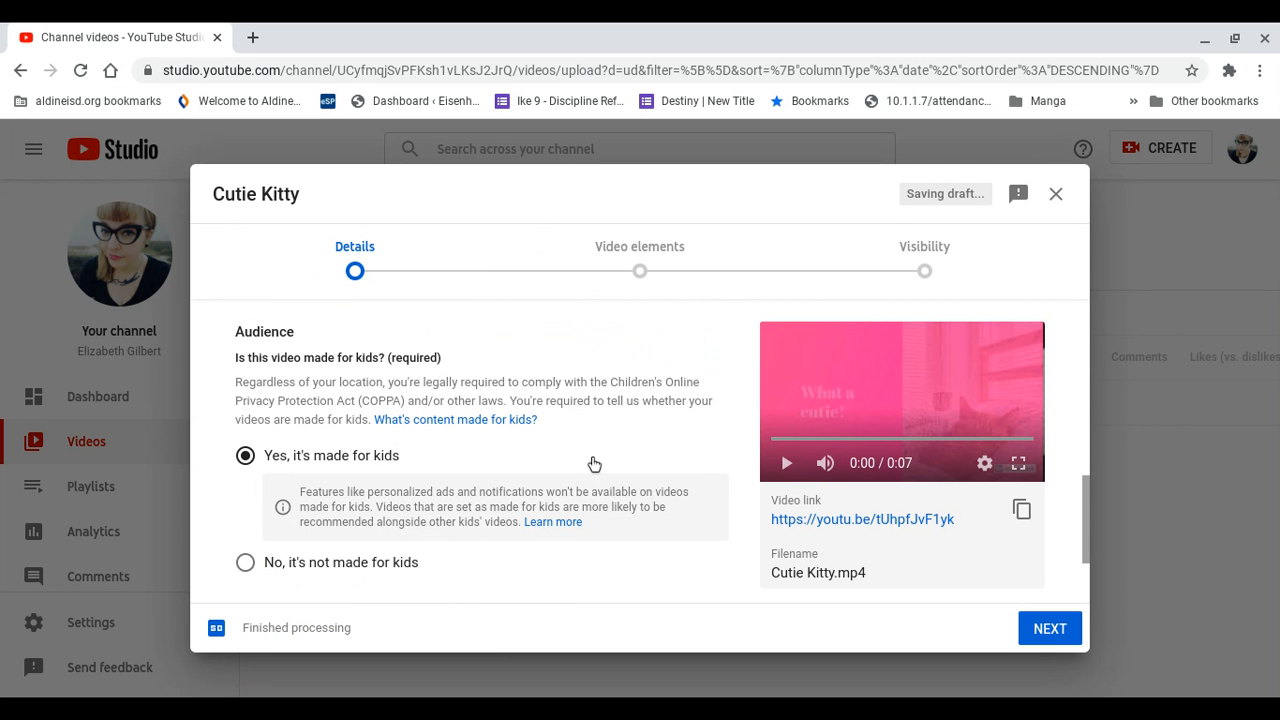
{"action": "scroll", "coordinate": [594, 463], "scroll_direction": "down", "scroll_amount": 3}
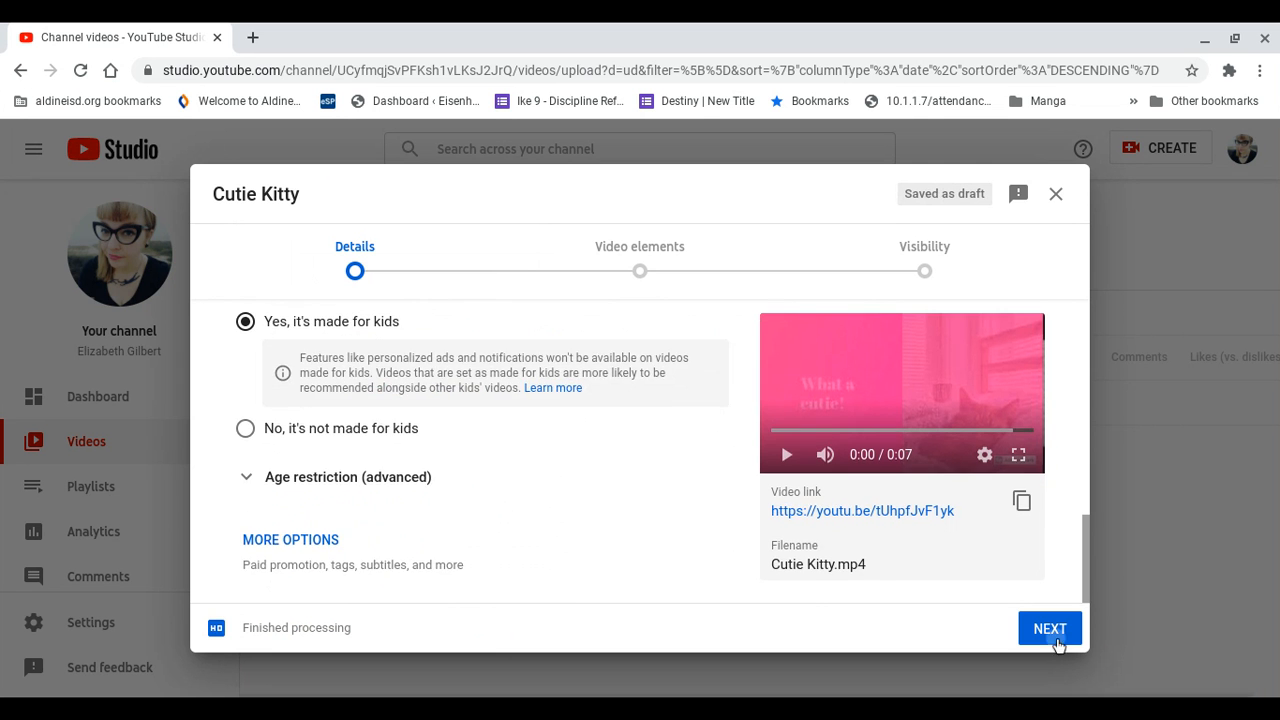
{"action": "left_click", "coordinate": [1050, 630]}
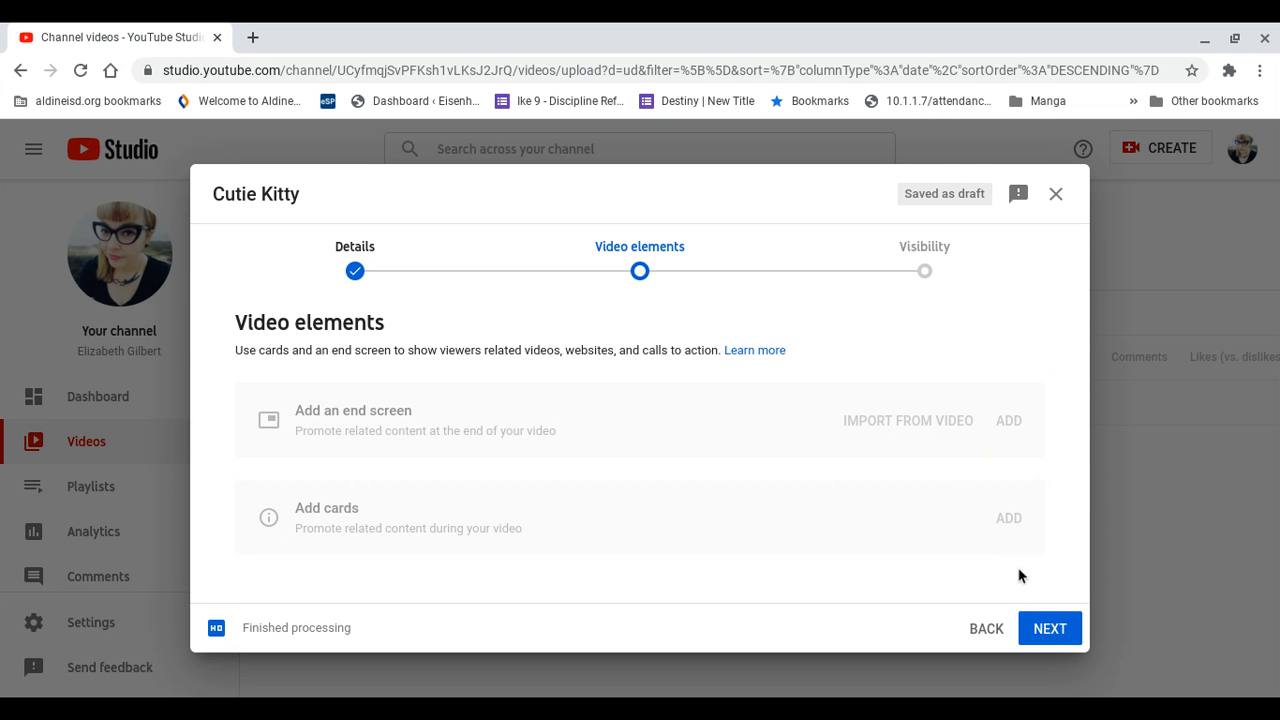
{"action": "left_click", "coordinate": [1050, 630]}
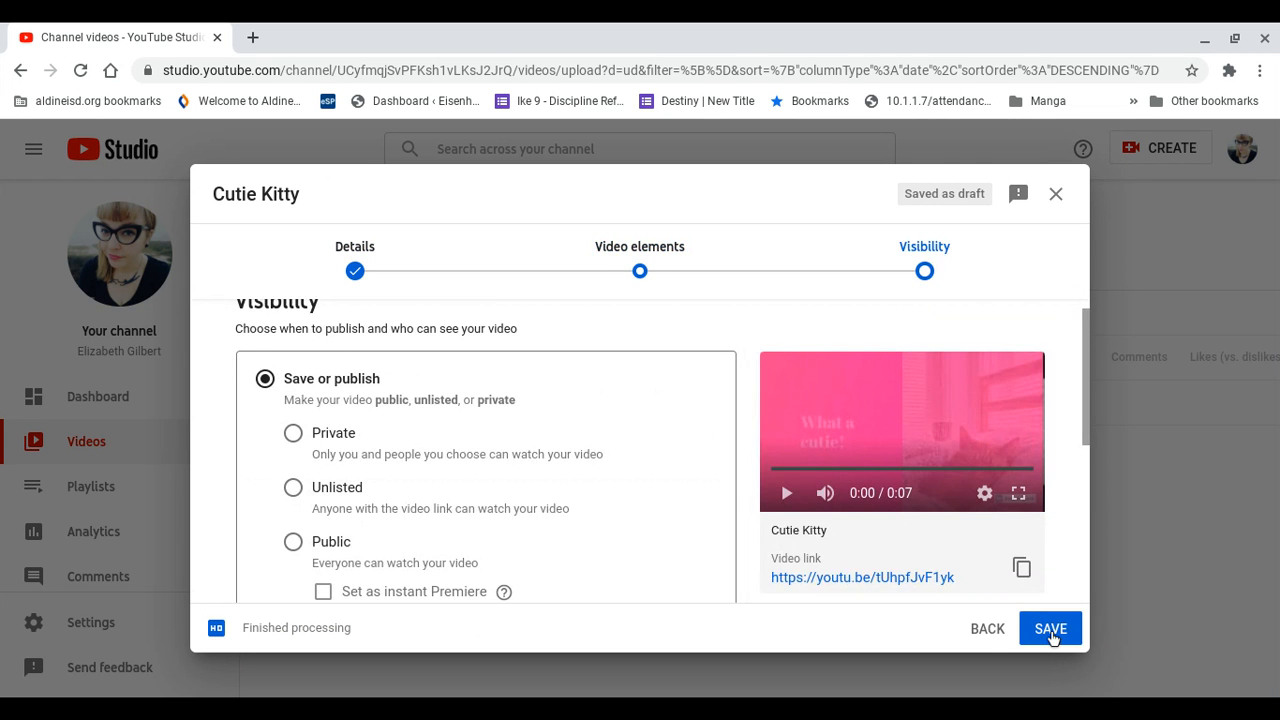
- Set the video's visibility to Public and publish it
{"action": "scroll", "coordinate": [475, 465], "scroll_direction": "down", "scroll_amount": 1}
{"action": "scroll", "coordinate": [495, 473], "scroll_direction": "up", "scroll_amount": 2}
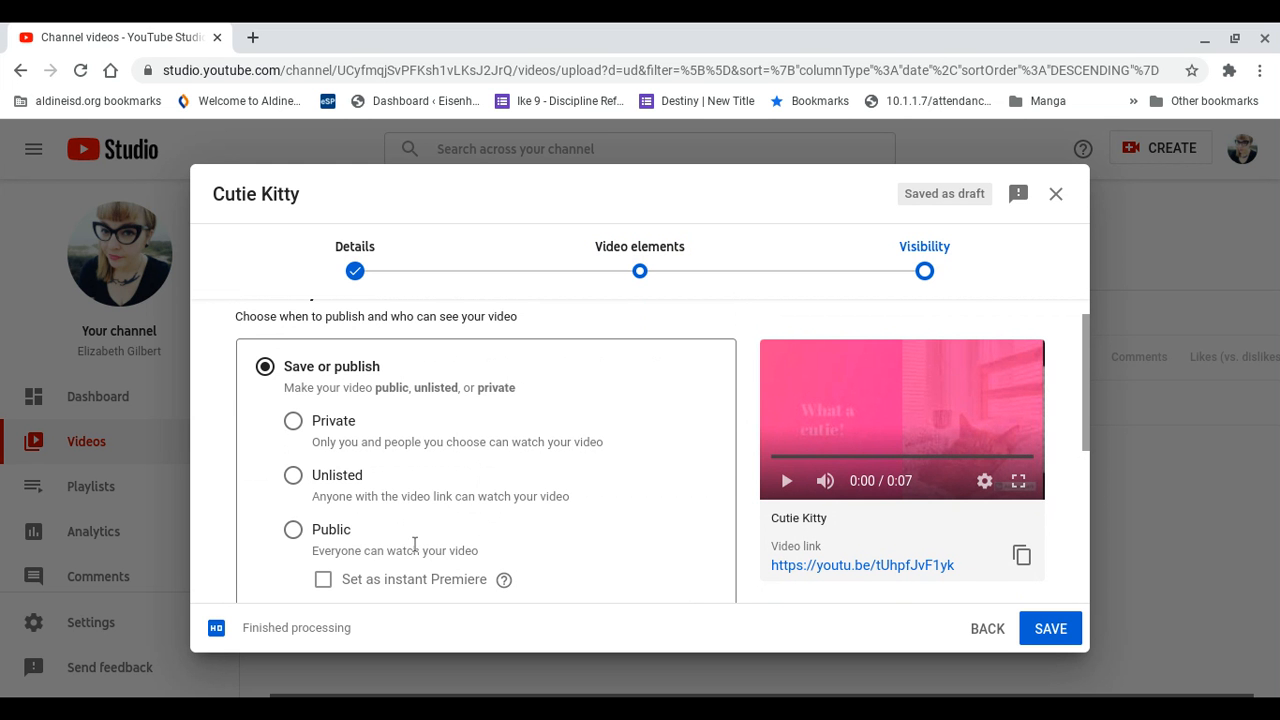
{"action": "left_click", "coordinate": [293, 529]}
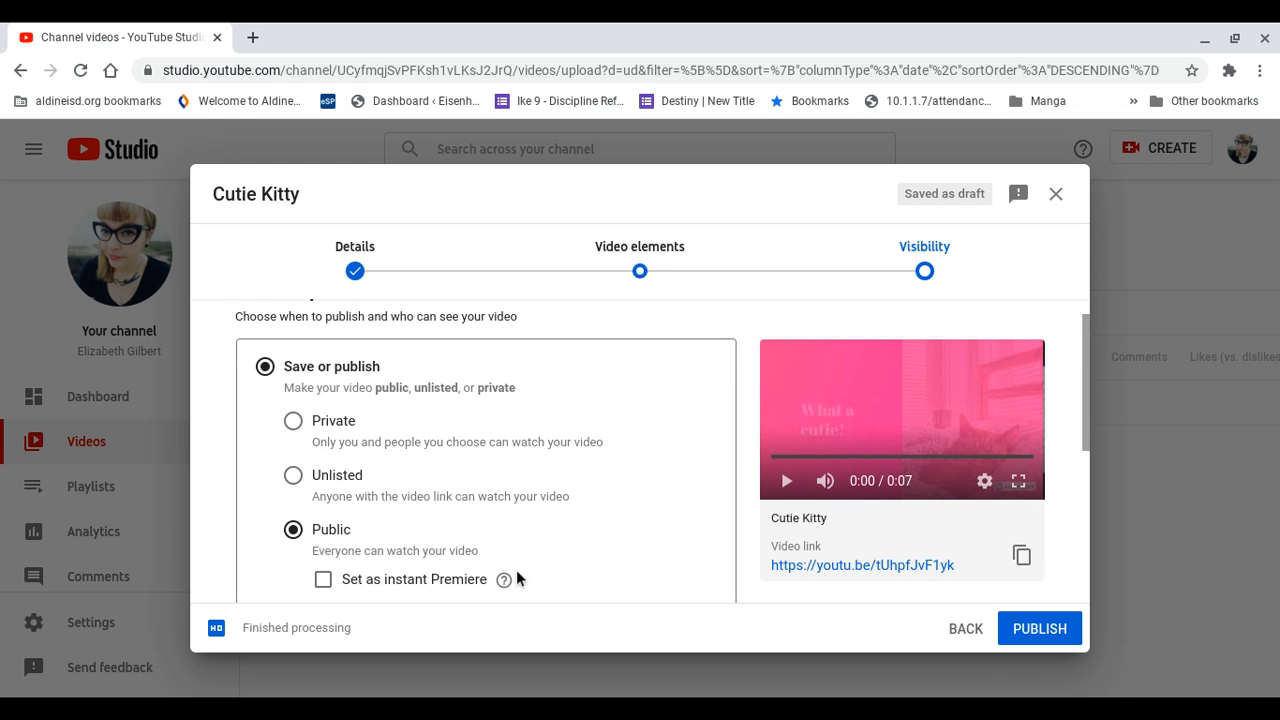
{"action": "scroll", "coordinate": [569, 545], "scroll_direction": "down", "scroll_amount": 3}
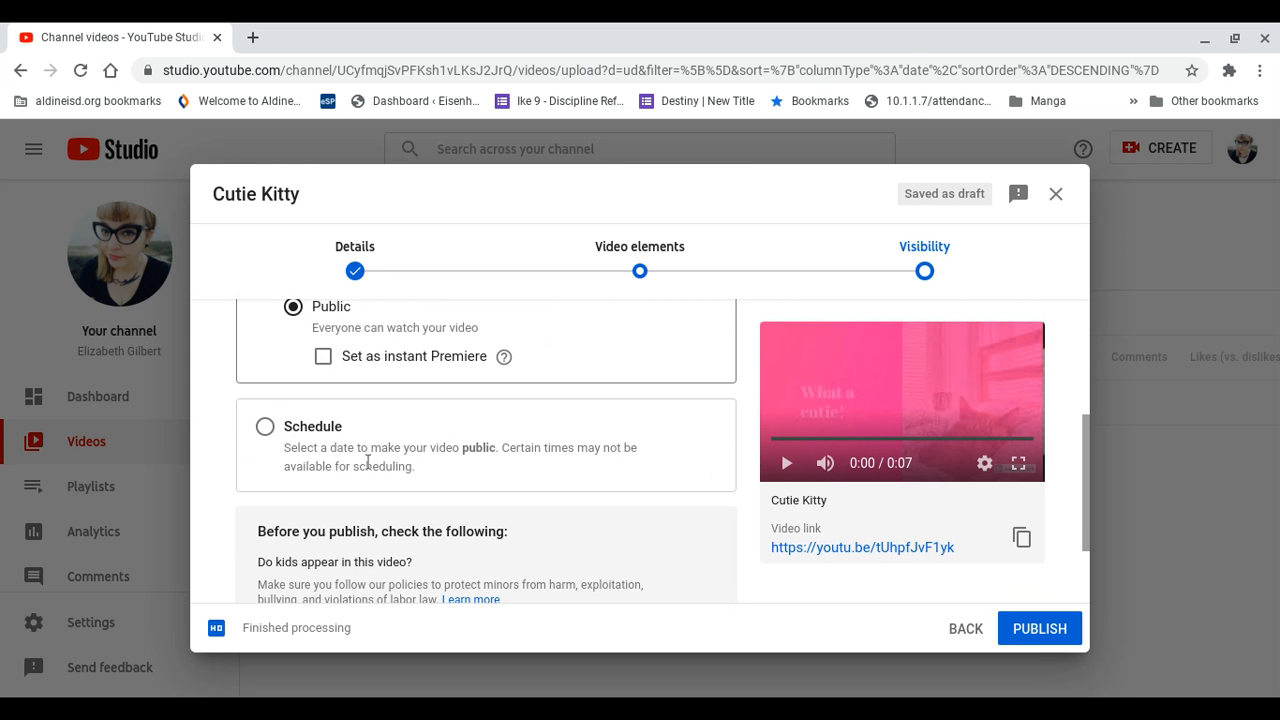
{"action": "scroll", "coordinate": [370, 470], "scroll_direction": "down", "scroll_amount": 2}
{"action": "scroll", "coordinate": [370, 470], "scroll_direction": "down", "scroll_amount": 1}
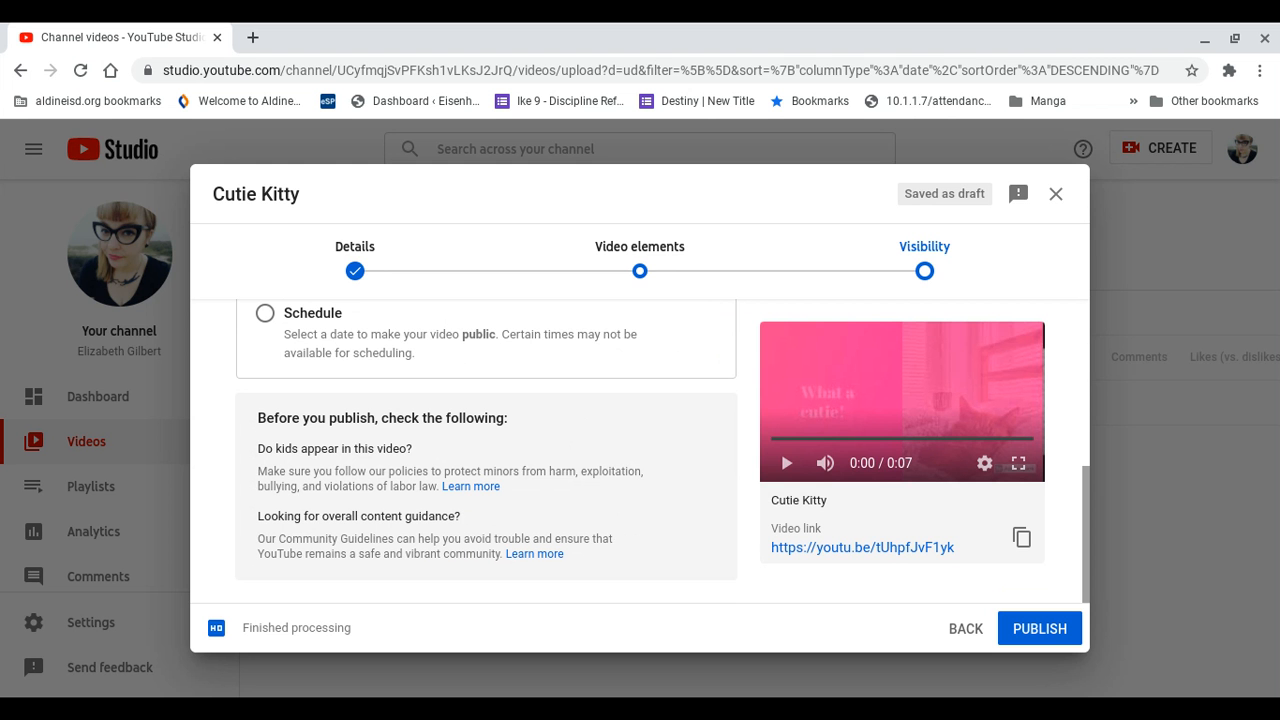
{"action": "left_click", "coordinate": [1054, 638]}
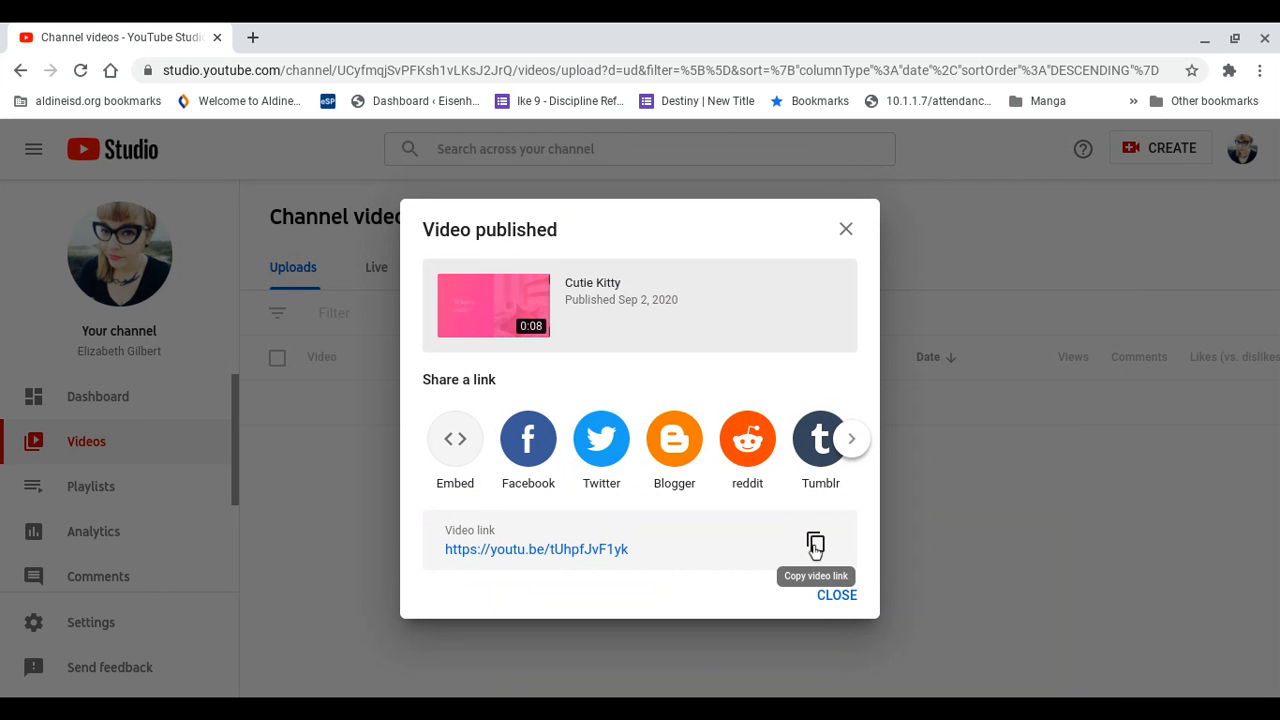
- Copy the published video's link and close the publishing confirmation
{"action": "left_click", "coordinate": [815, 543]}
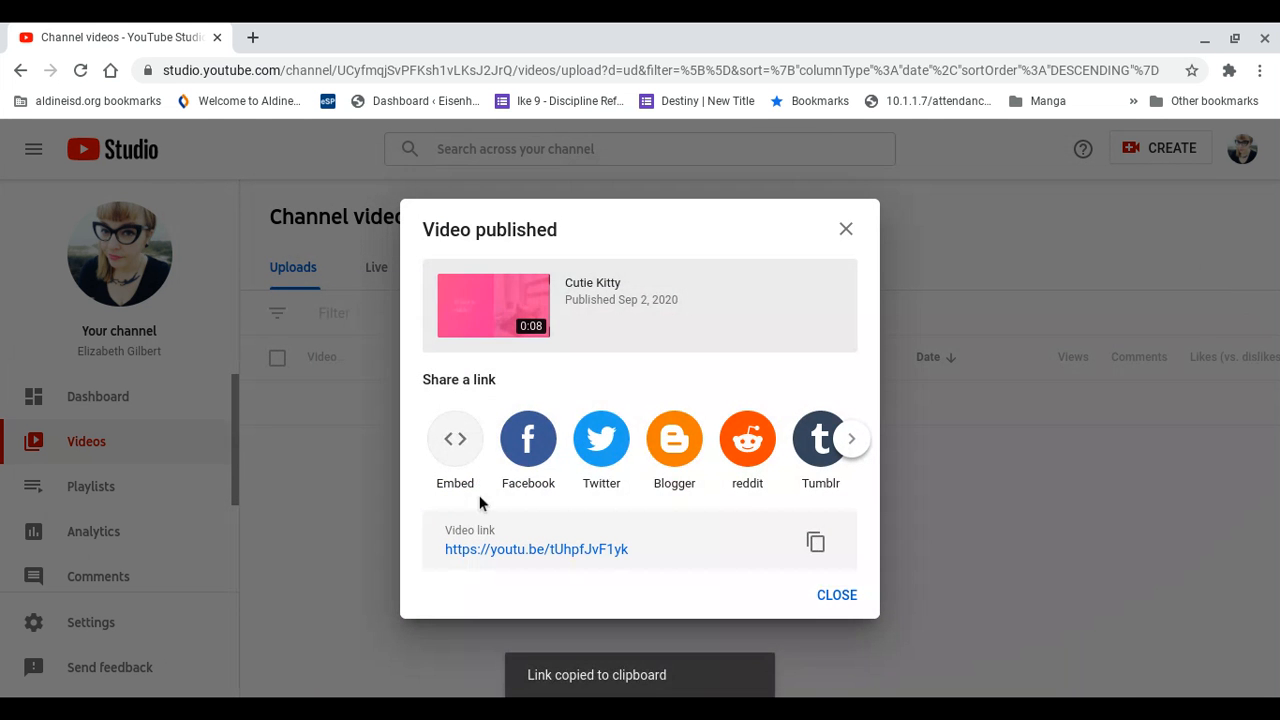
{"action": "left_click", "coordinate": [846, 231]}
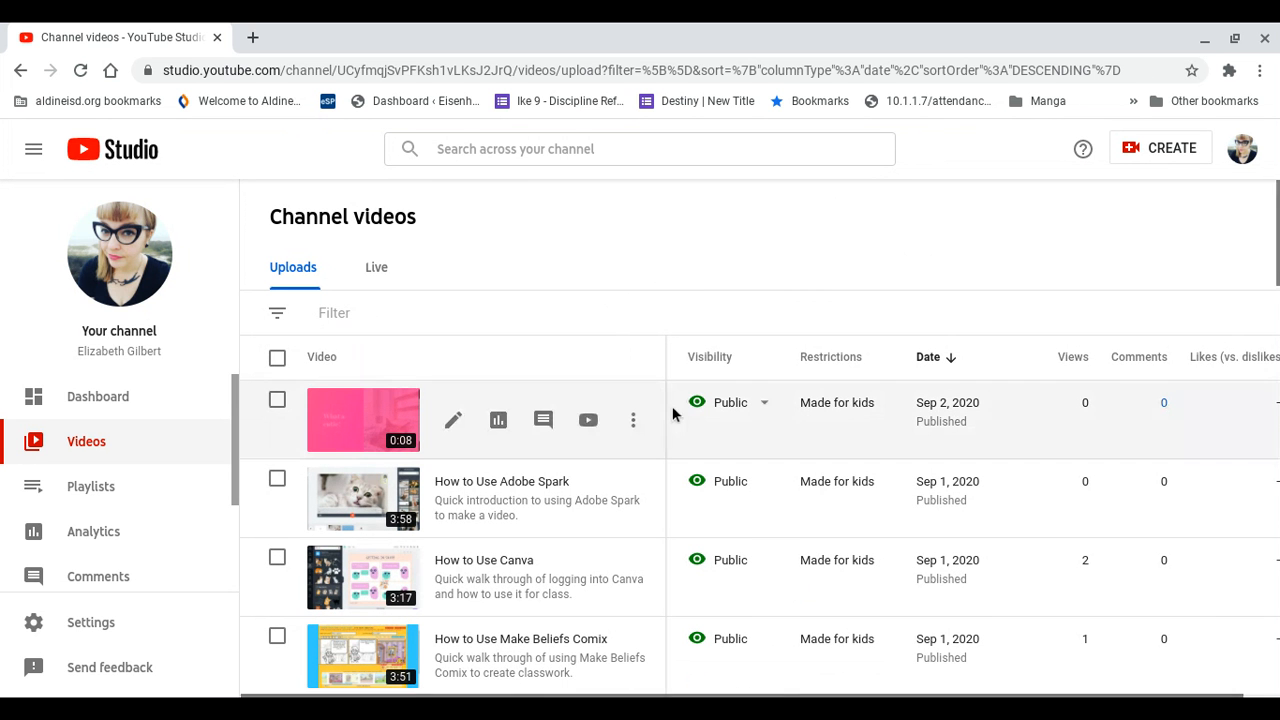
- Check Cutie Kitty's visibility options in the channel's video list without changing them, and copy its shareable link
{"action": "left_click", "coordinate": [763, 406]}
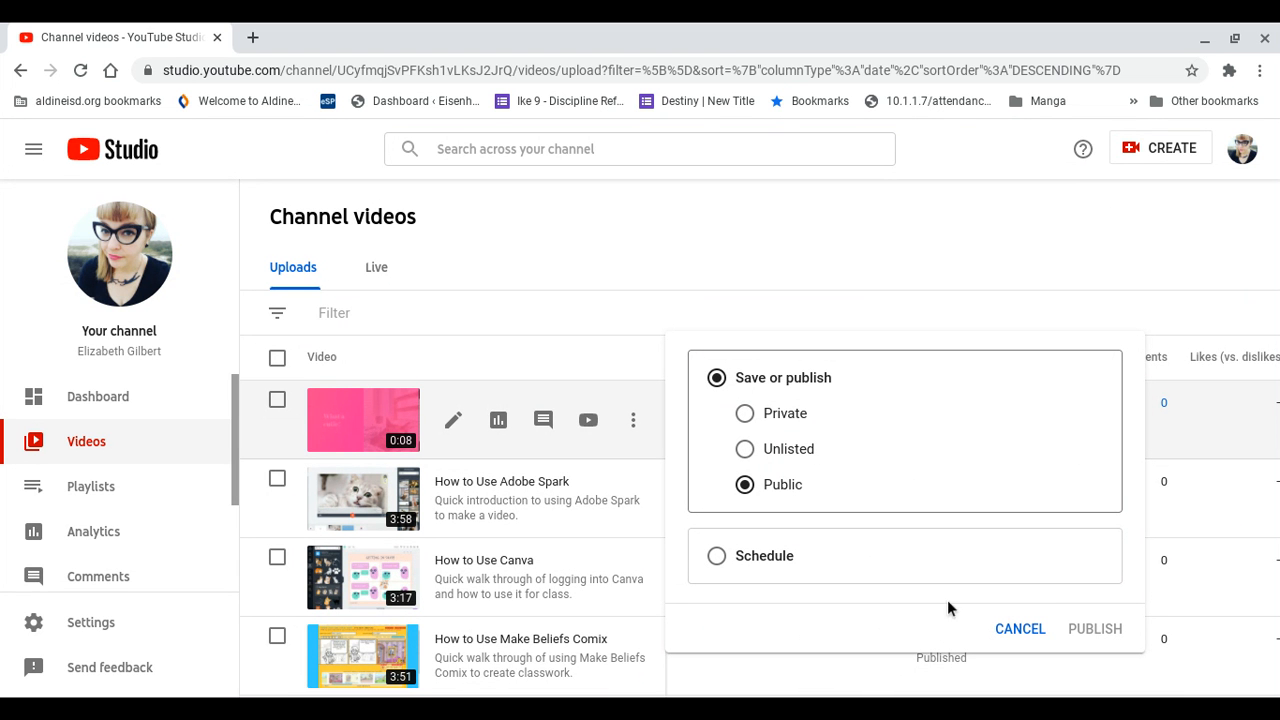
{"action": "left_click", "coordinate": [1019, 629]}
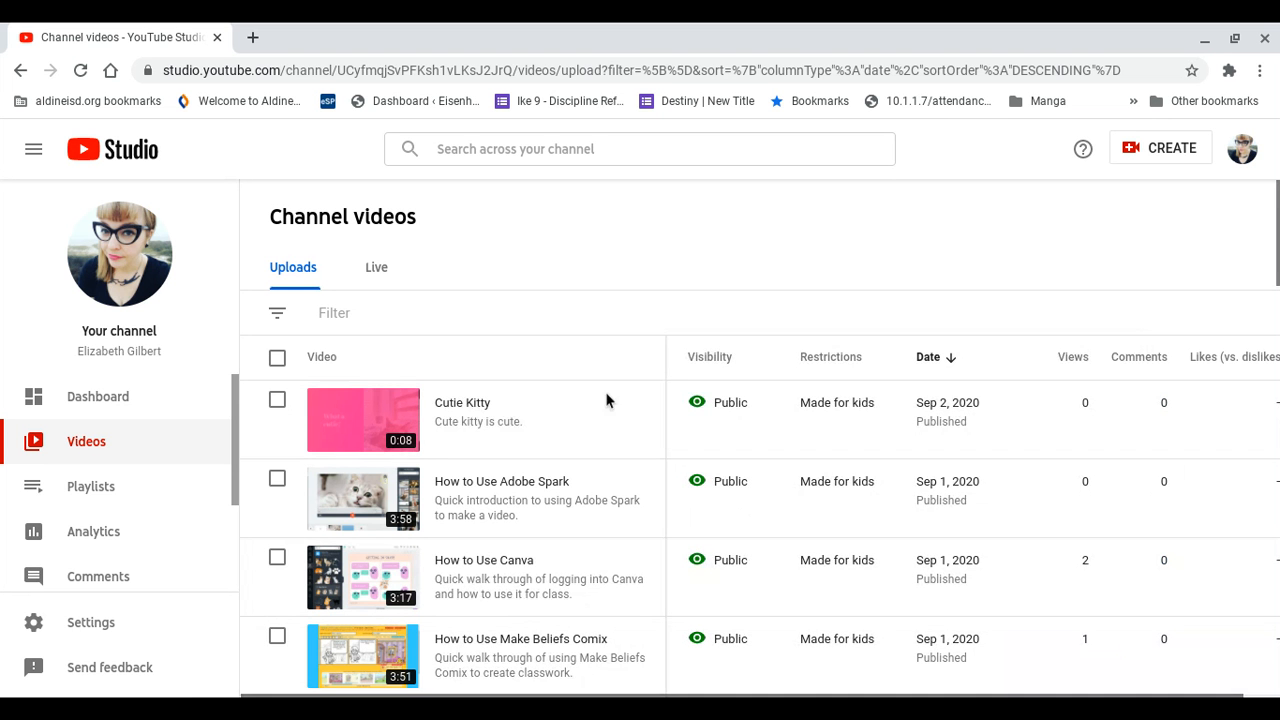
{"action": "left_click", "coordinate": [634, 421]}
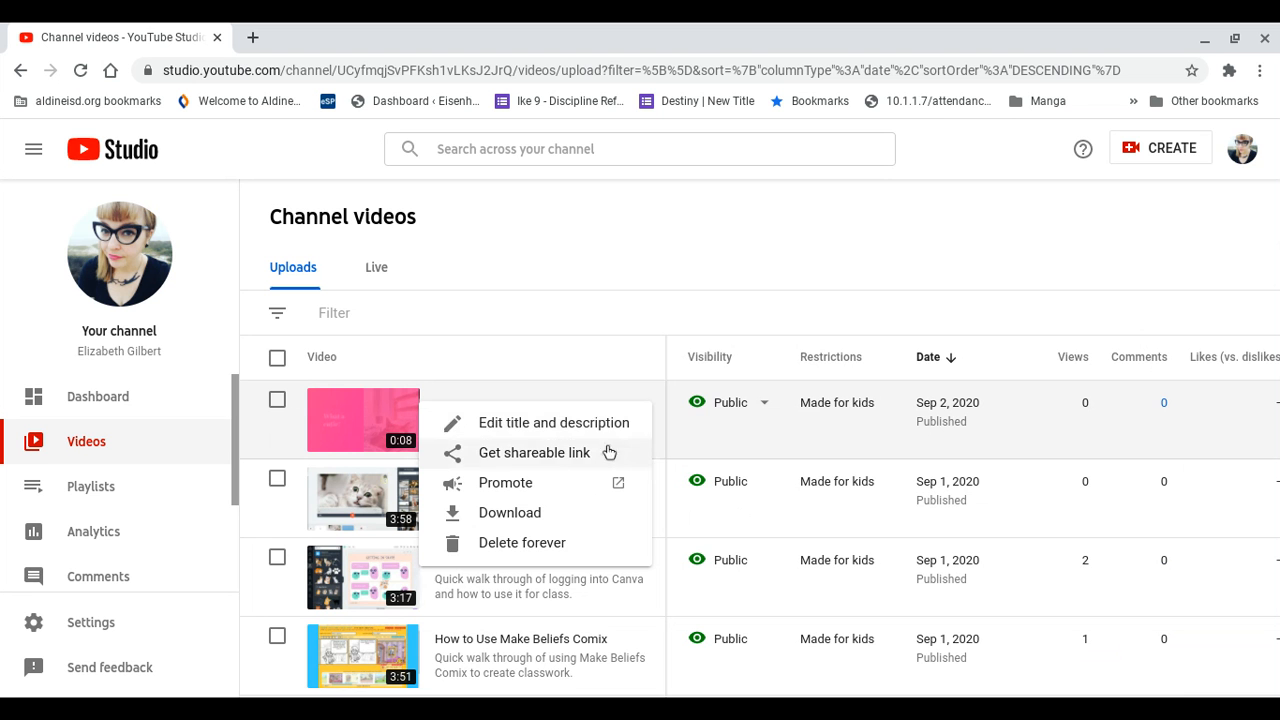
{"action": "left_click", "coordinate": [561, 456]}
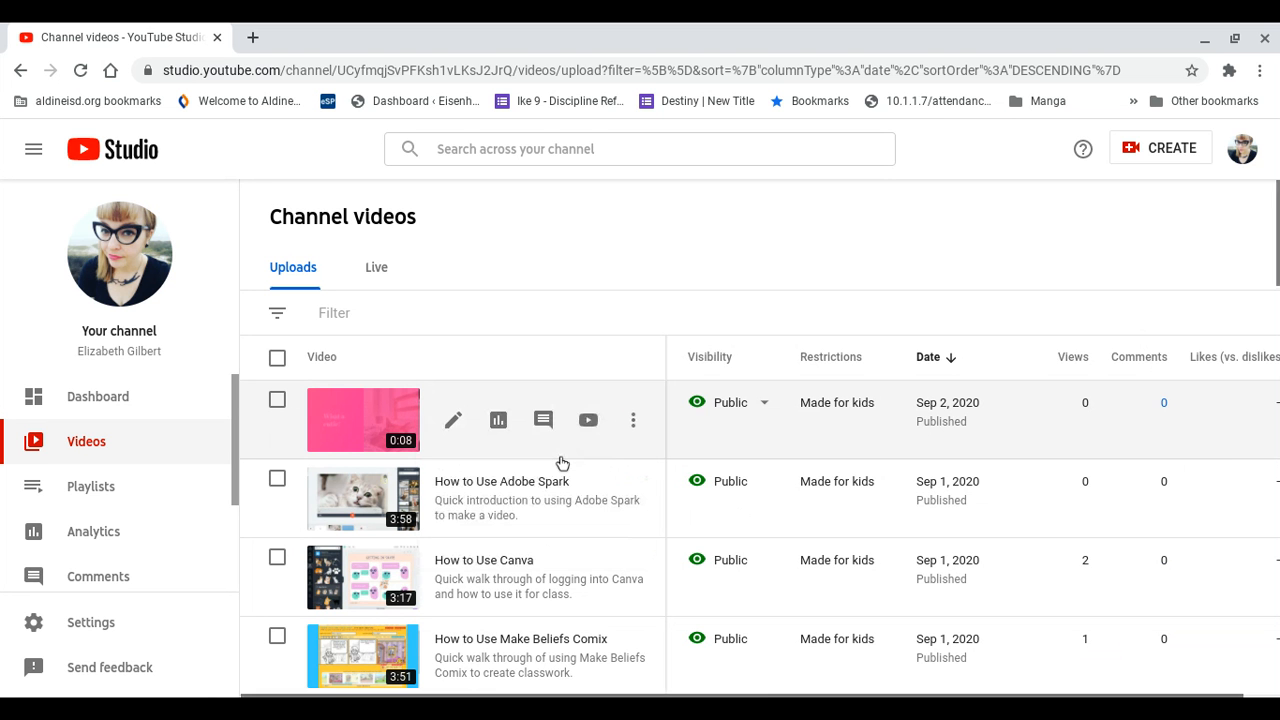
- Permanently delete the Cutie Kitty video from the channel, acknowledging that the deletion can't be undone
{"action": "left_click", "coordinate": [635, 422]}
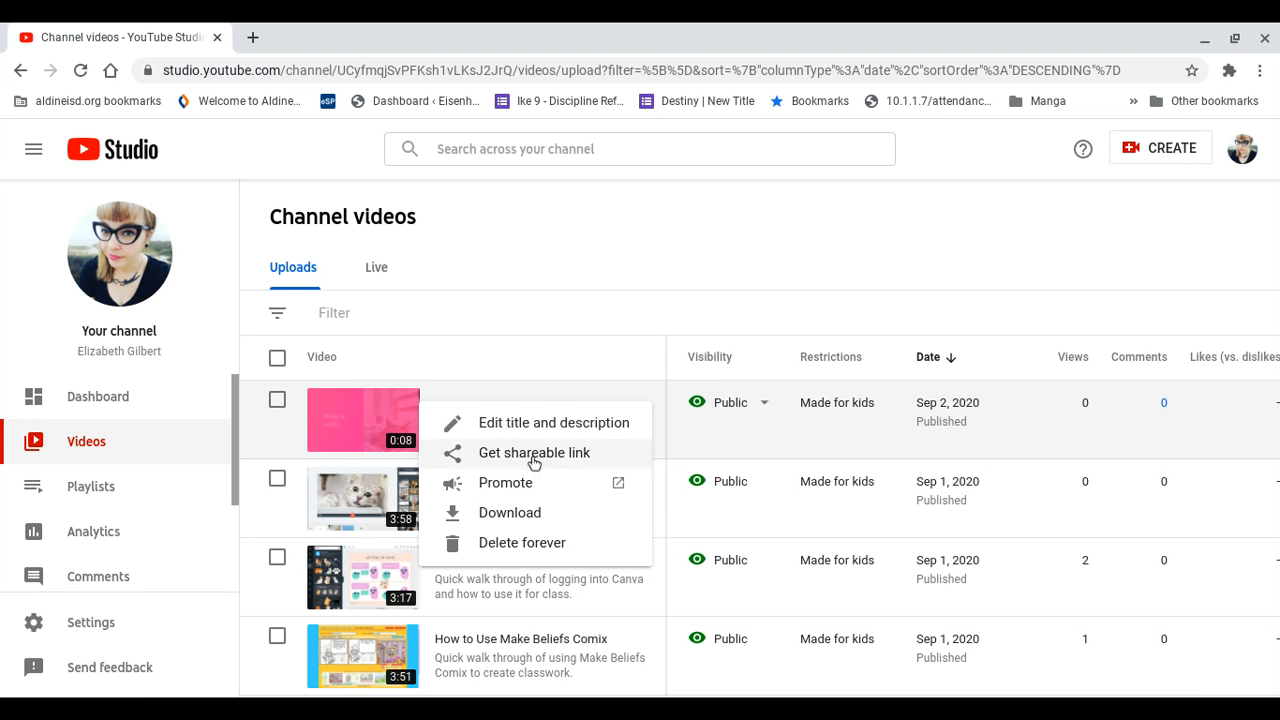
{"action": "left_click", "coordinate": [555, 545]}
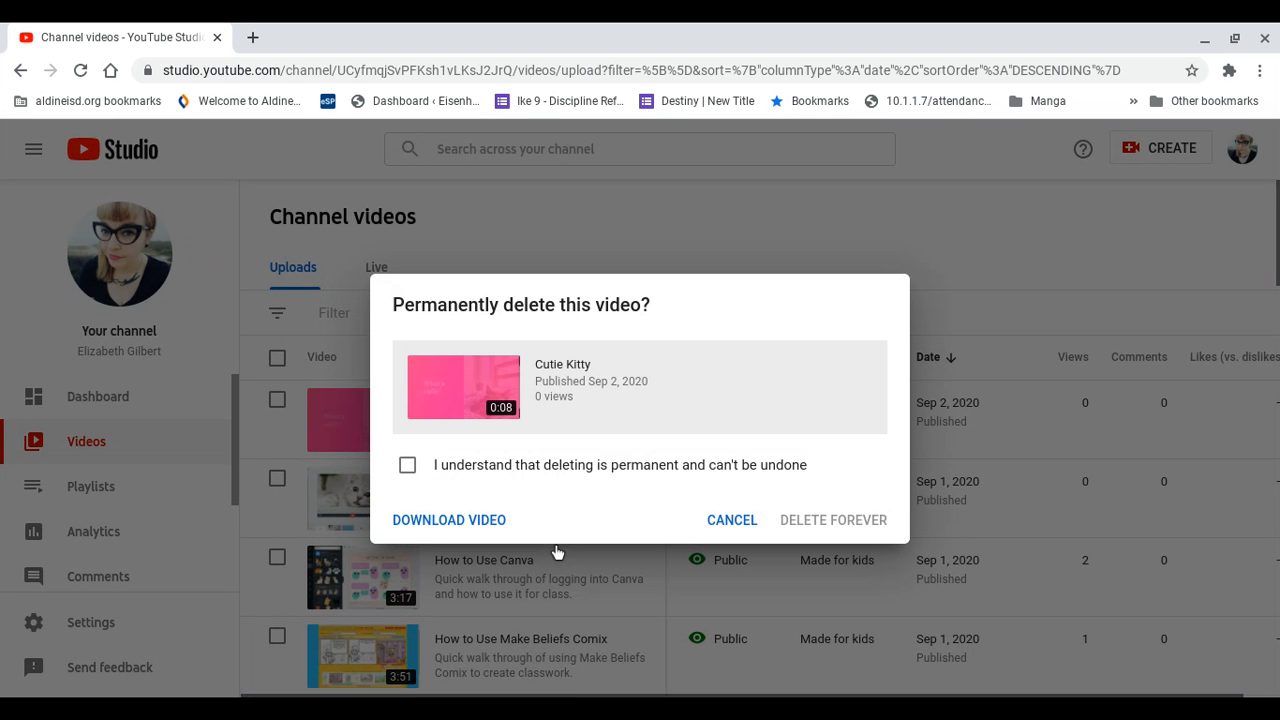
{"action": "left_click", "coordinate": [408, 467]}
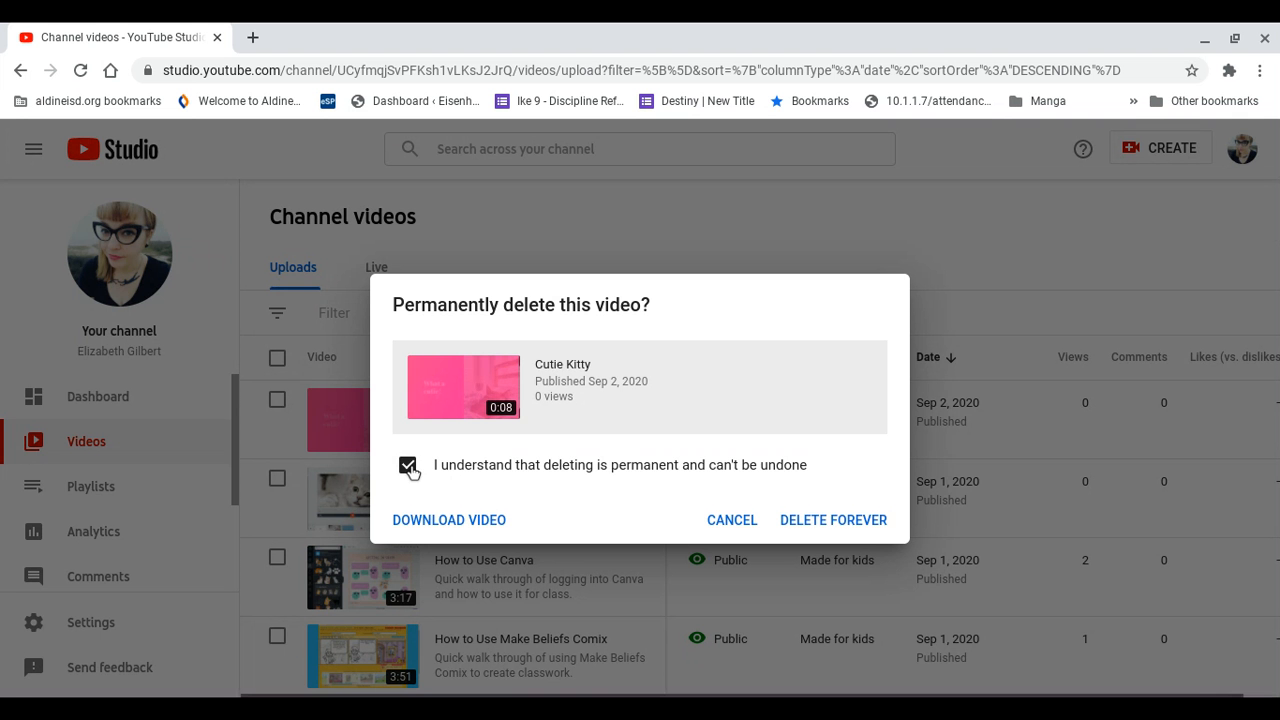
{"action": "left_click", "coordinate": [875, 518]}
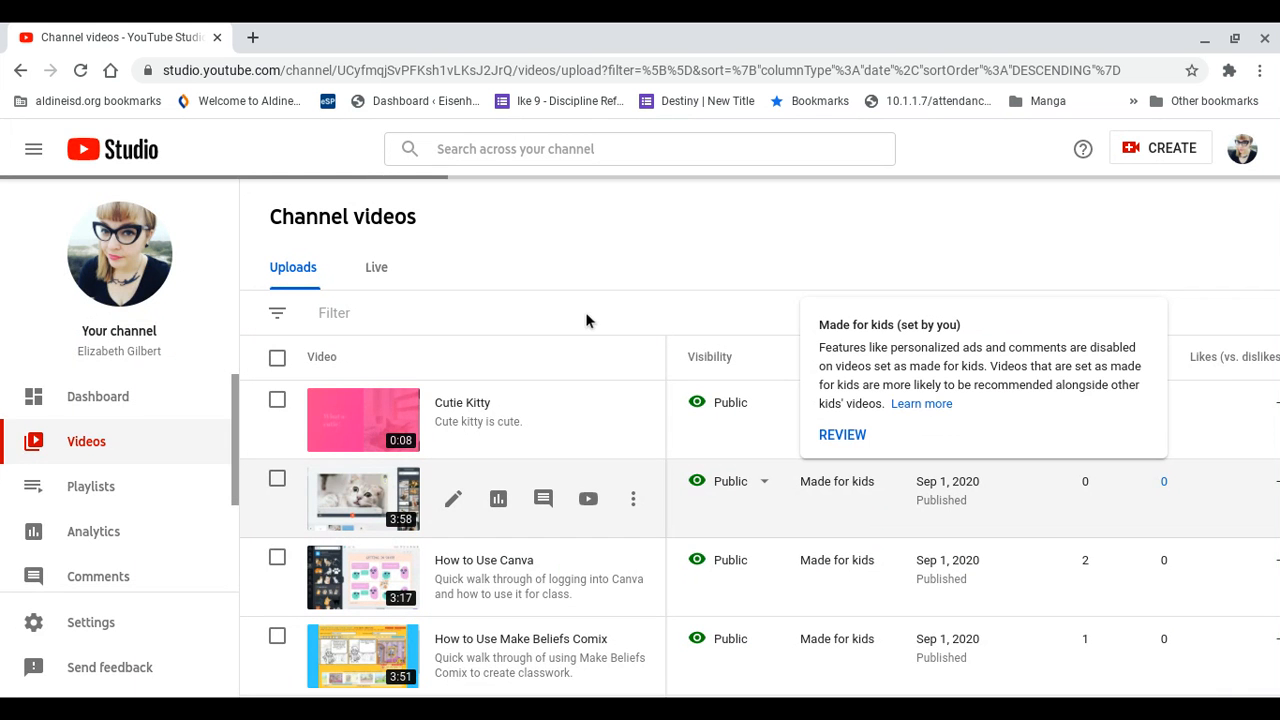